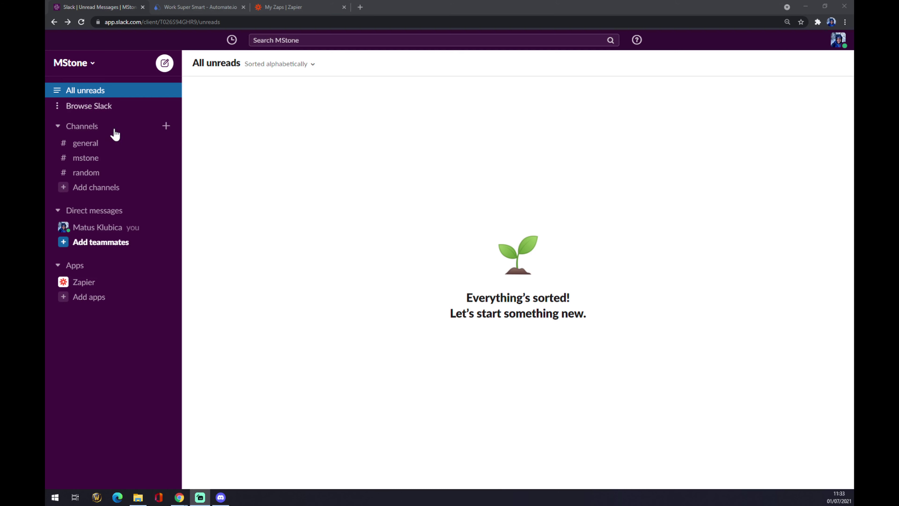
Browse Slack's available apps, view the Trello listing in the App Directory, and close that page.
click(58, 108)
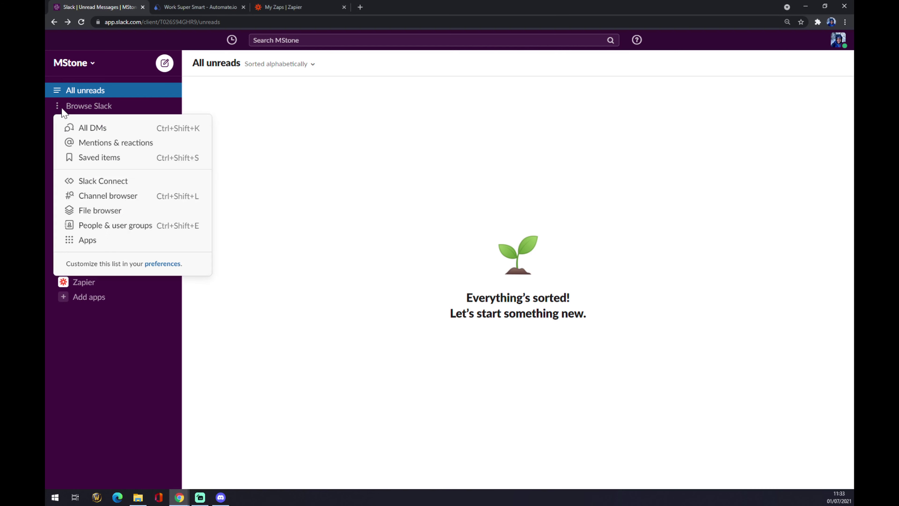
click(93, 241)
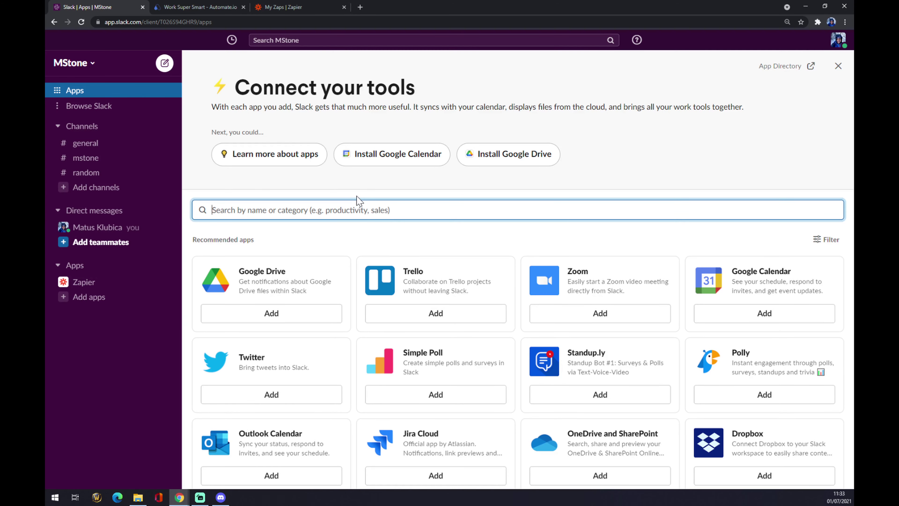
click(438, 312)
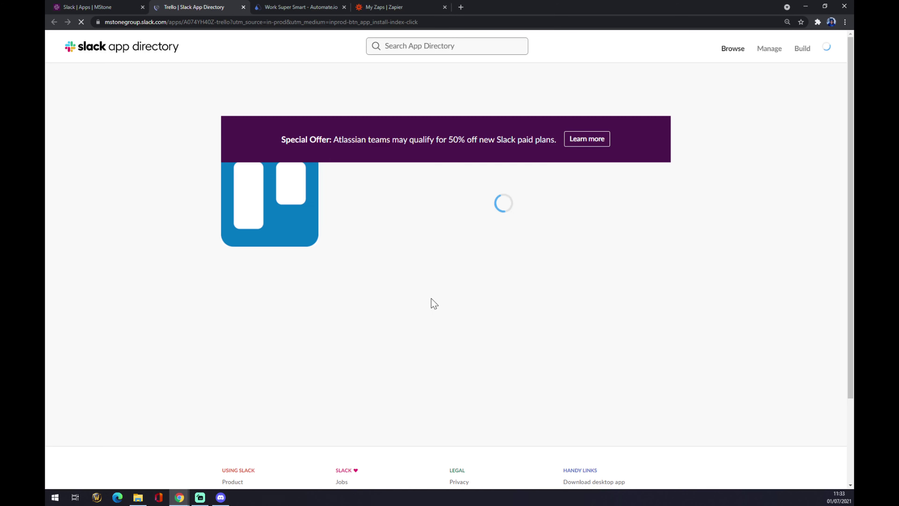
click(244, 7)
Switch to Automate.io, choose the Slack integration, and pair it with Trello to open their shared integration page.
click(227, 12)
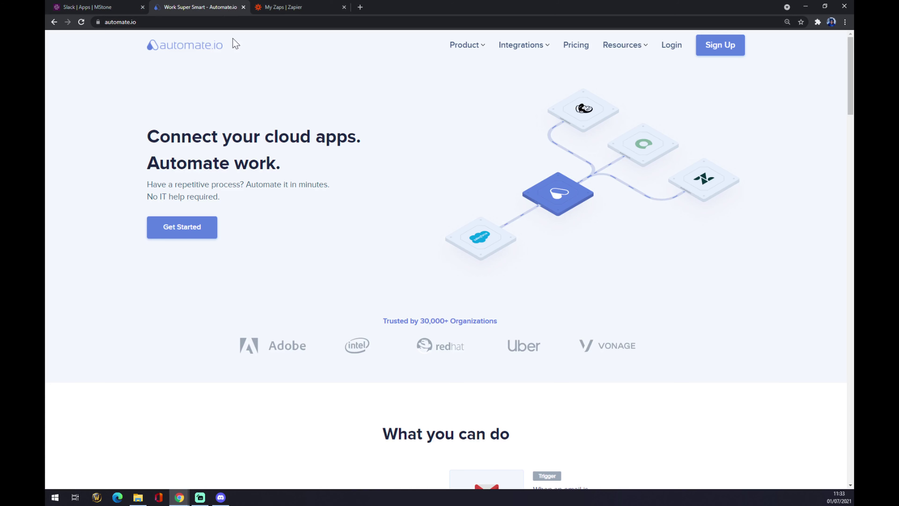
mouse_move(527, 53)
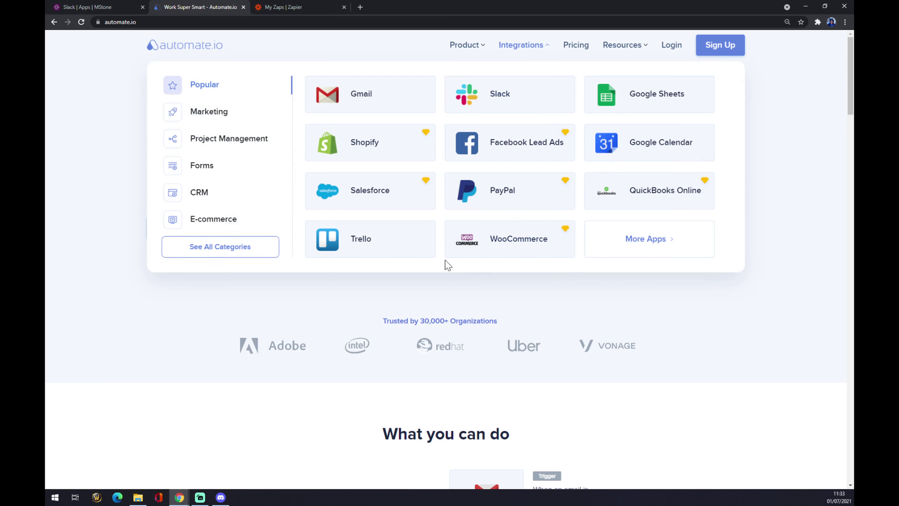
click(500, 93)
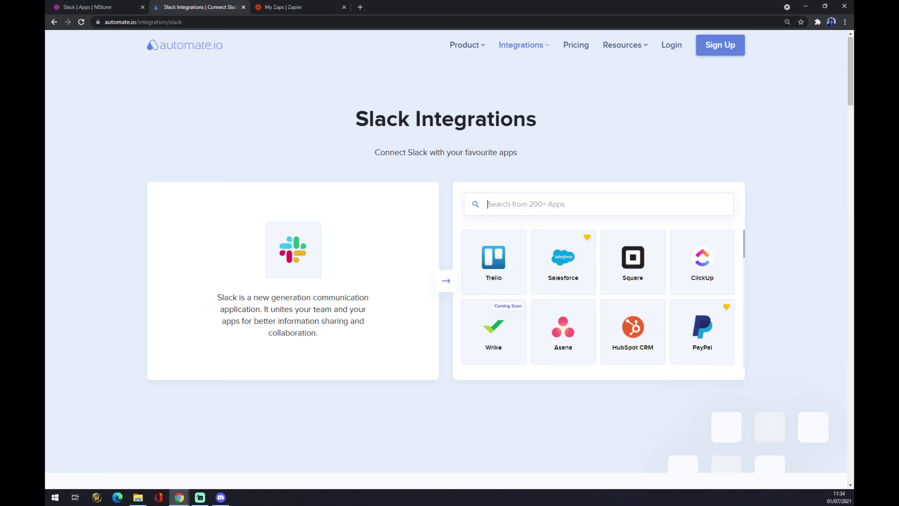
text(trel)
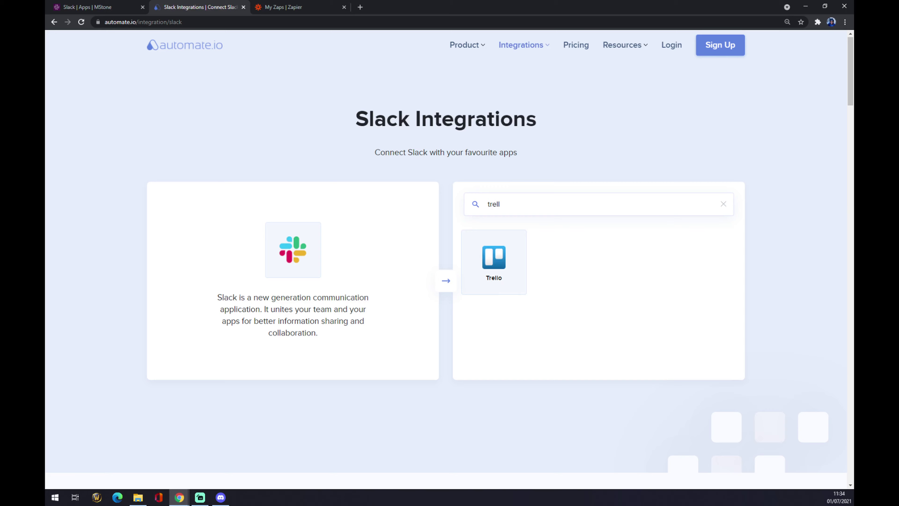
click(487, 270)
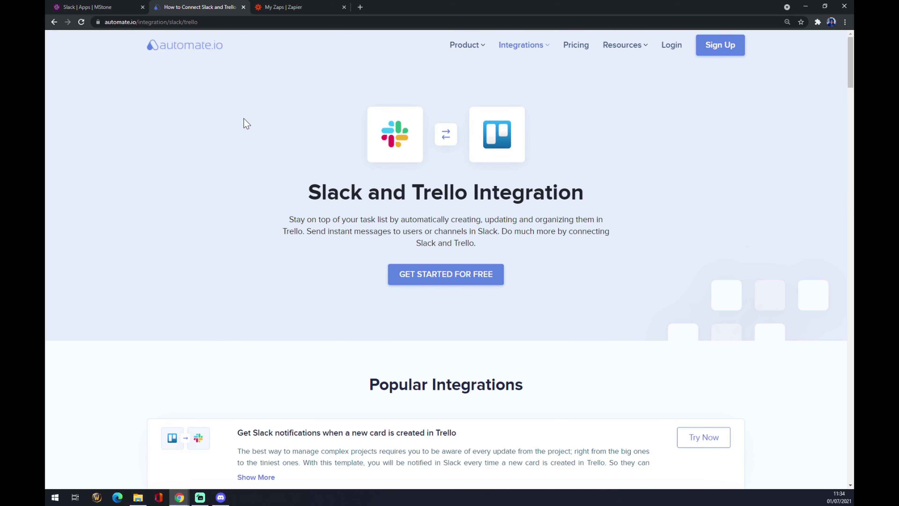
Review the popular ready-made integrations offered for Slack and Trello.
scroll(231, 285, down, 5)
drag(355, 134, 550, 135)
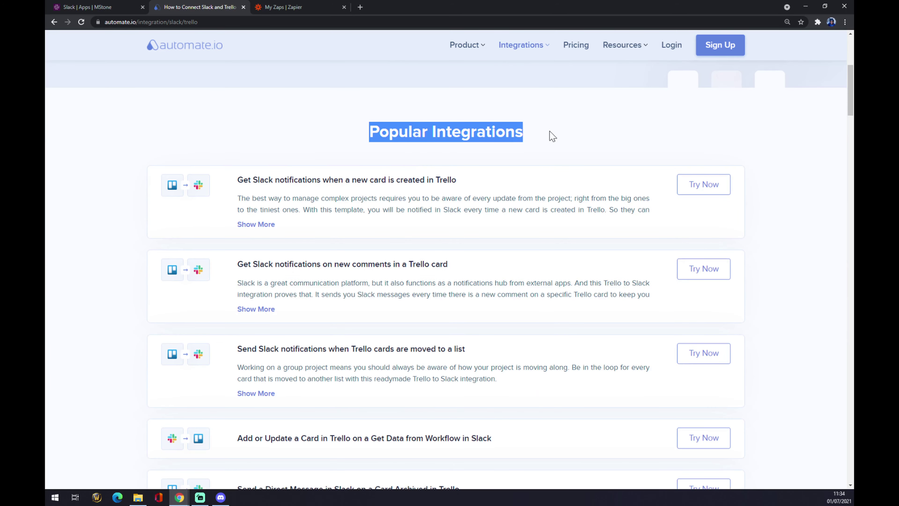
scroll(446, 273, down, 2)
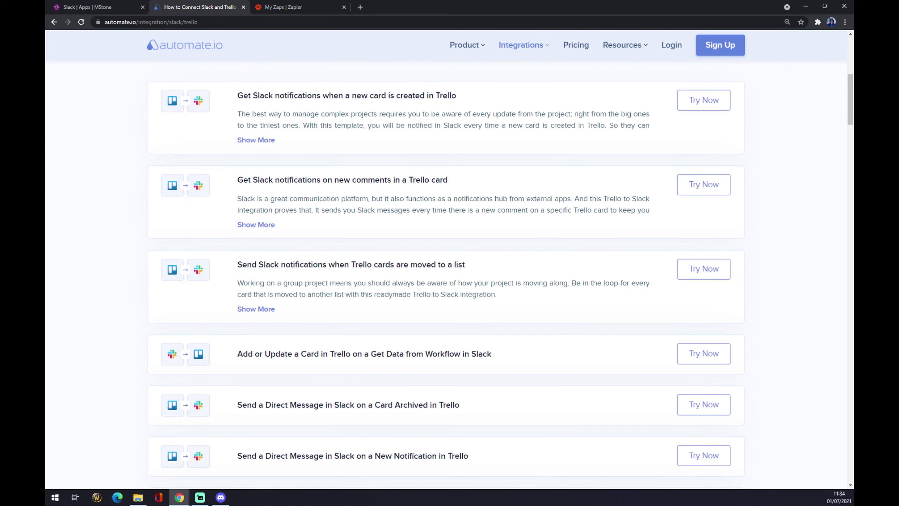
scroll(356, 170, up, 3)
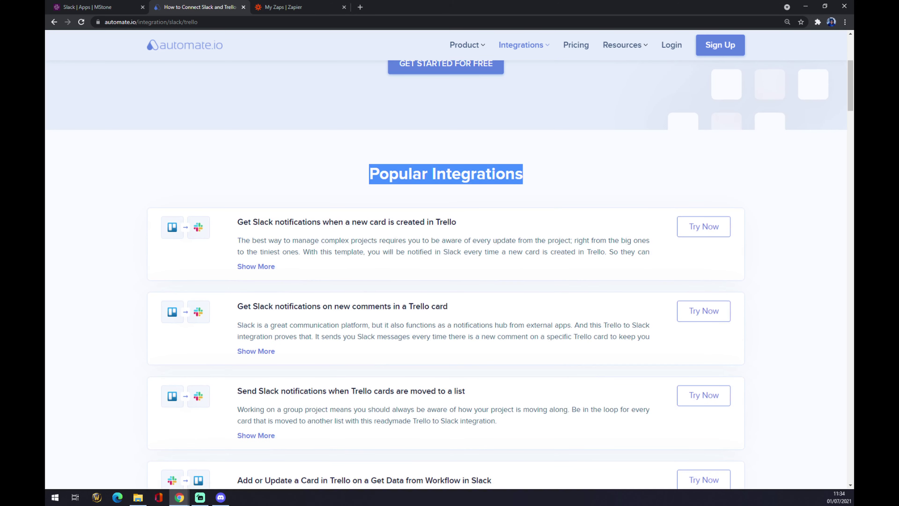
scroll(446, 248, down, 15)
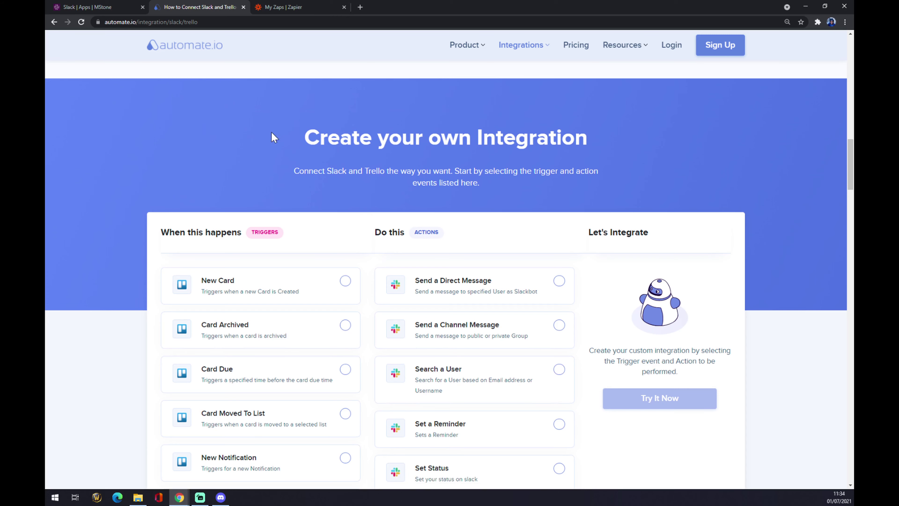
Review the triggers and actions under Create your own Integration, and select Add or Update a Card as the action.
drag(274, 138, 579, 143)
click(395, 139)
double_click(264, 232)
scroll(321, 232, down, 4)
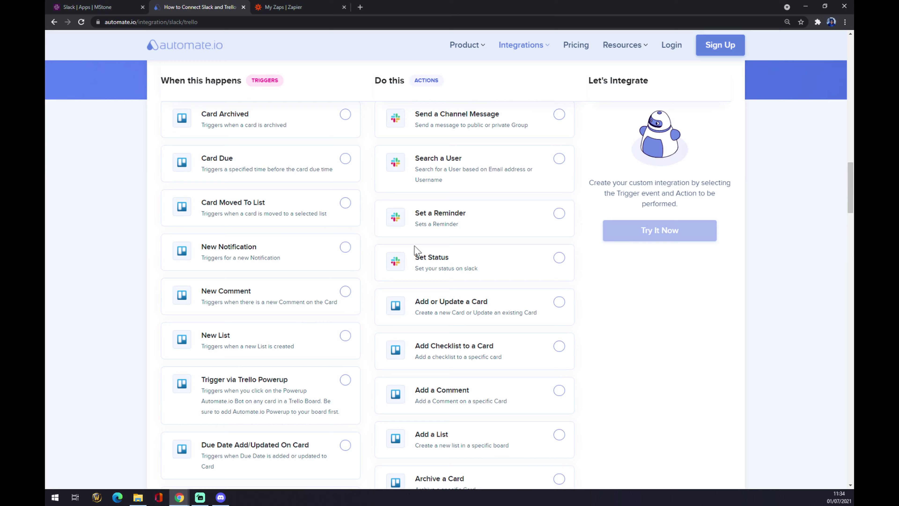
scroll(414, 247, up, 4)
double_click(423, 188)
scroll(482, 211, down, 3)
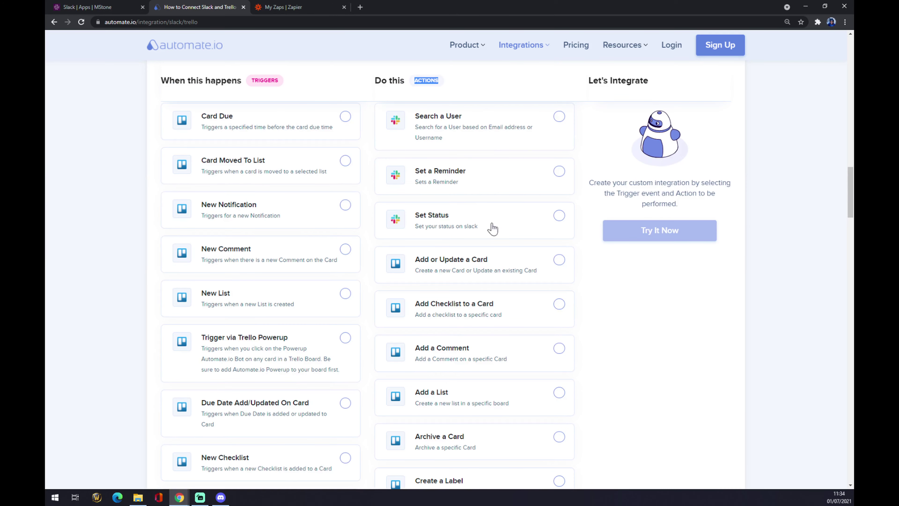
click(494, 259)
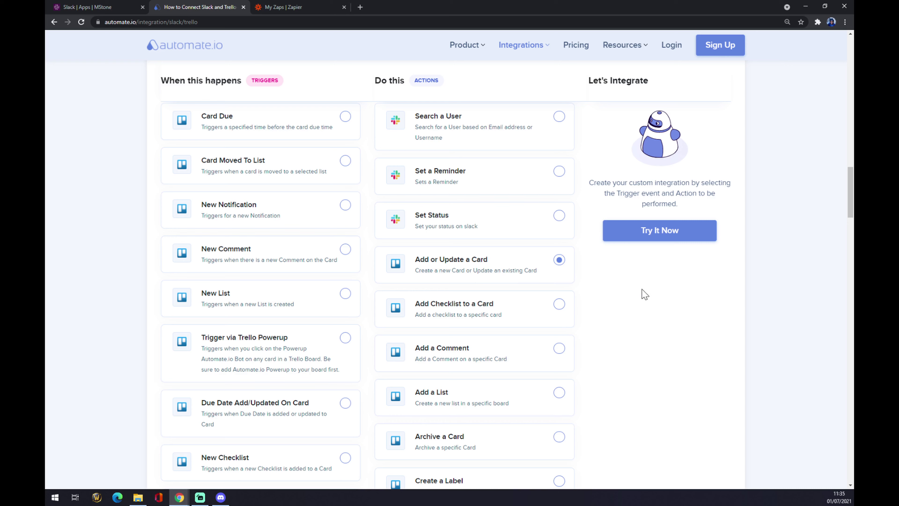
Switch to the Zapier zap editor and set the trigger to Slack's New Public Message Posted Anywhere event.
click(276, 8)
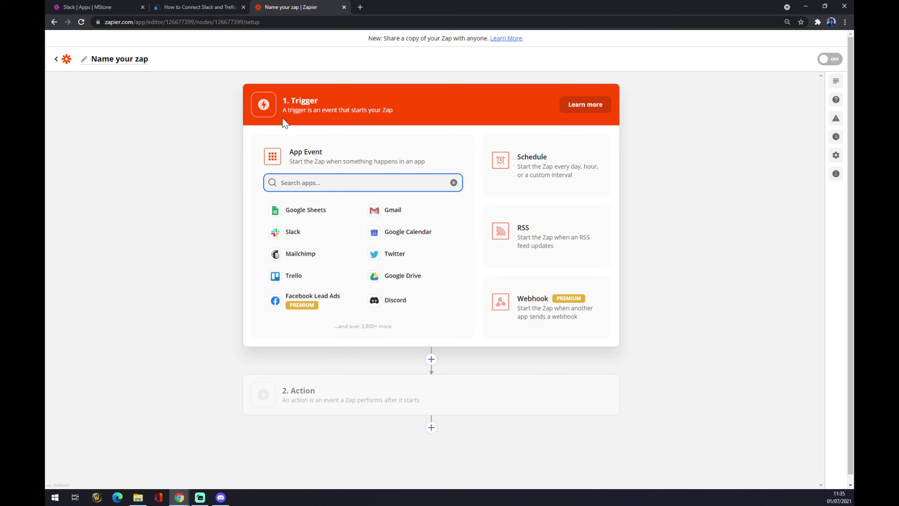
click(318, 99)
drag(323, 100, 283, 108)
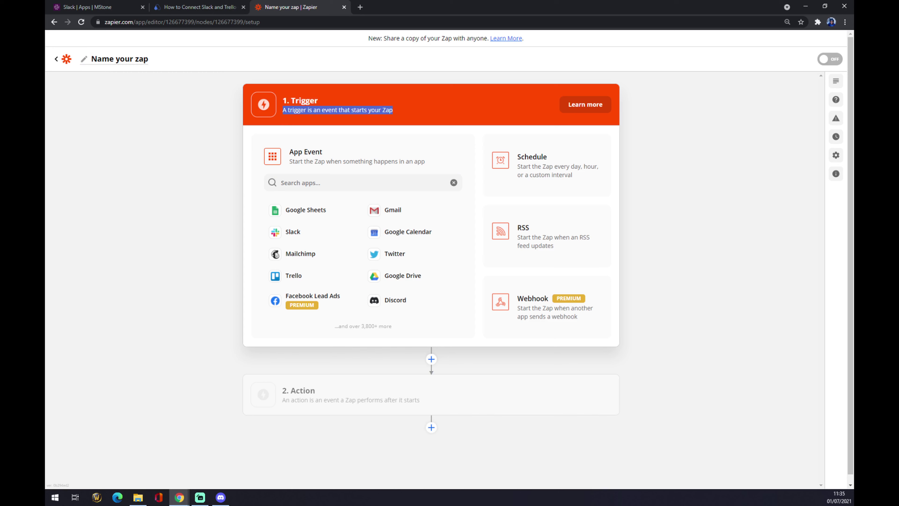
click(333, 180)
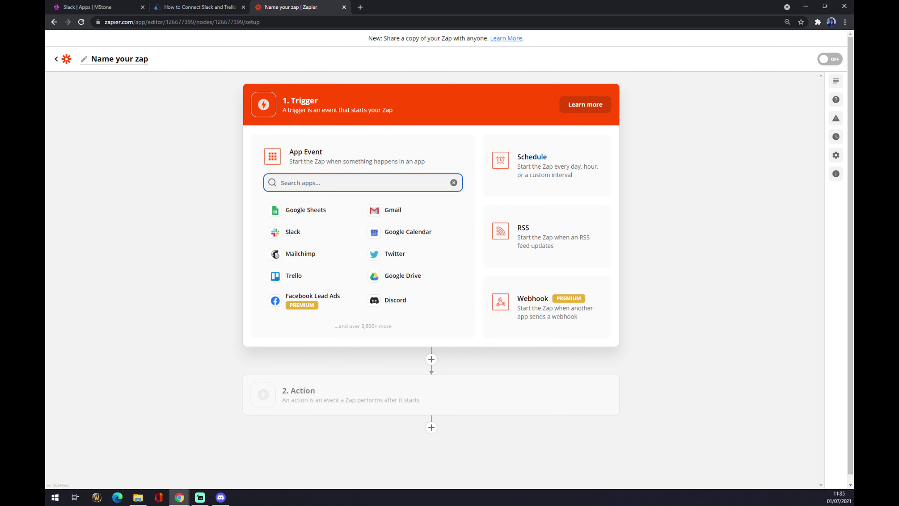
text(slack)
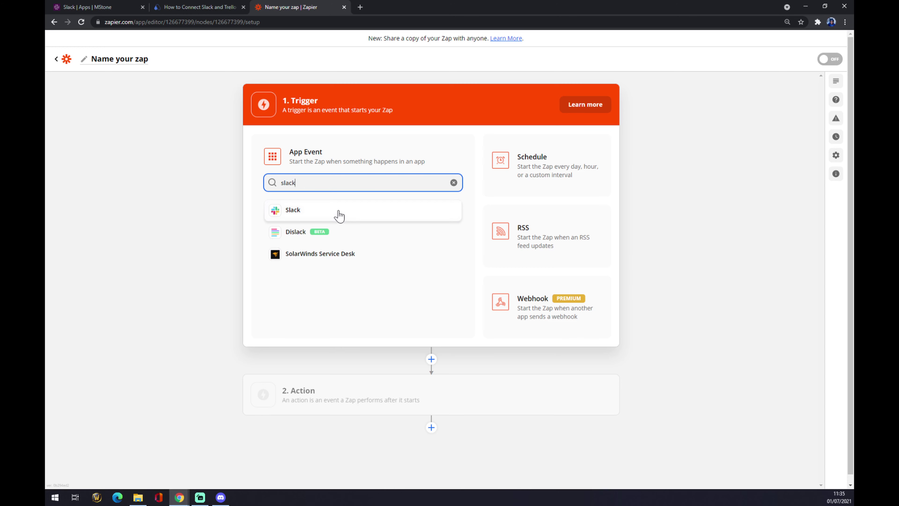
click(339, 212)
click(337, 212)
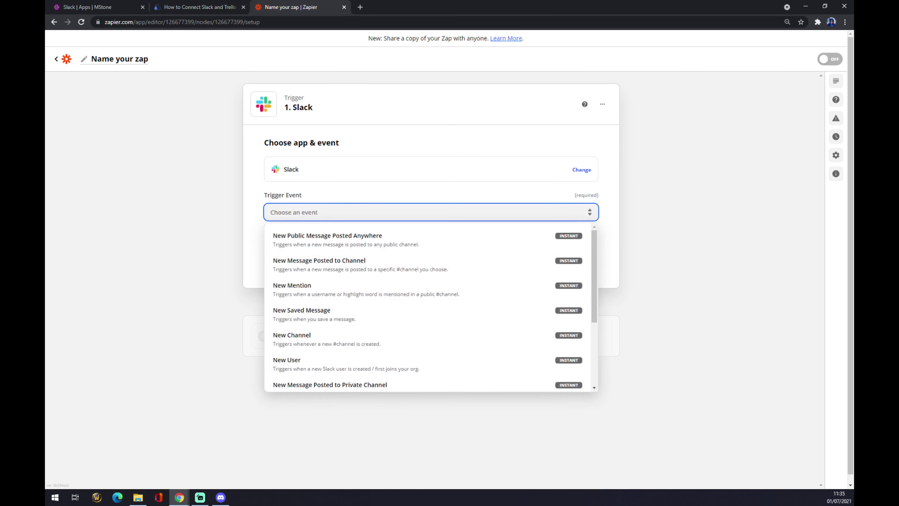
click(329, 240)
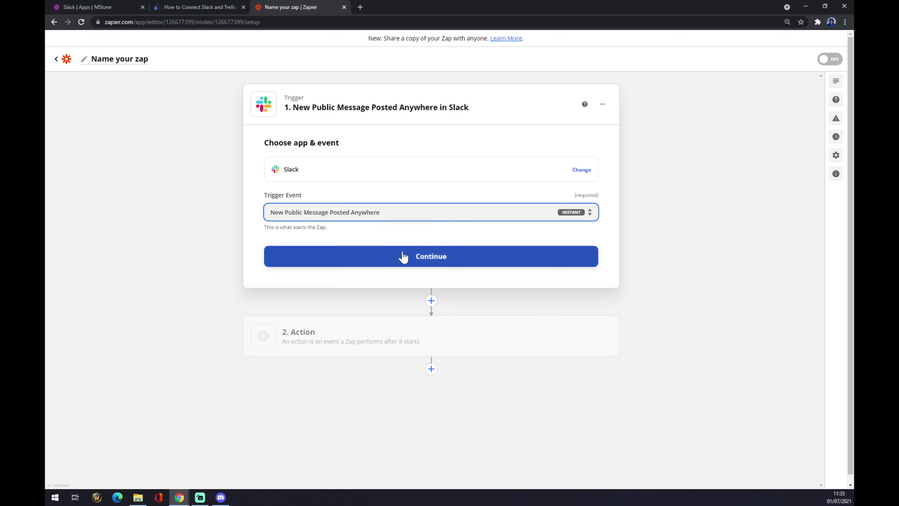
click(403, 256)
Select the connected Slack account for the trigger and accept No for Trigger For Bot Messages.
click(307, 197)
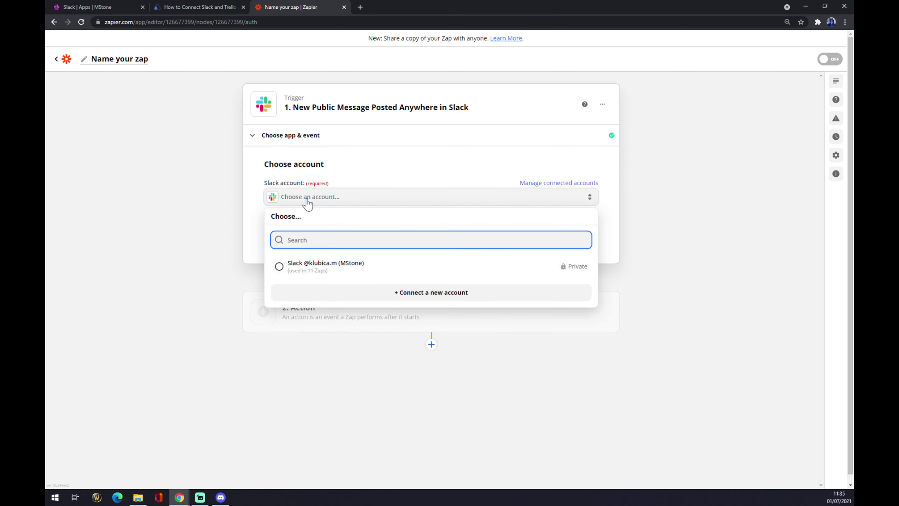
click(339, 279)
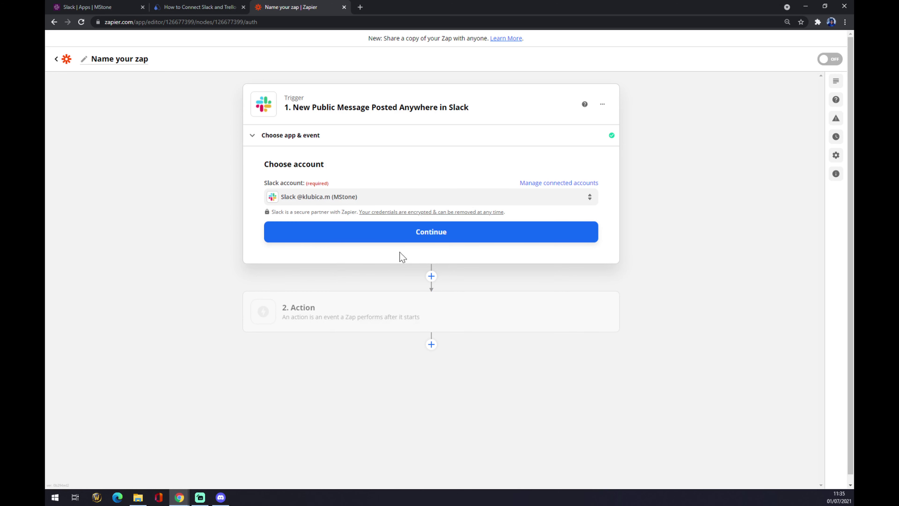
click(409, 243)
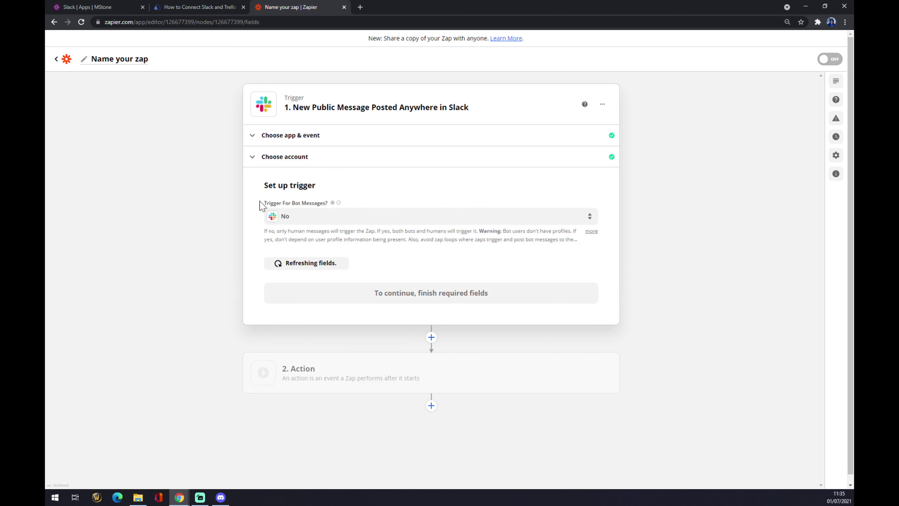
drag(263, 203, 346, 209)
click(423, 299)
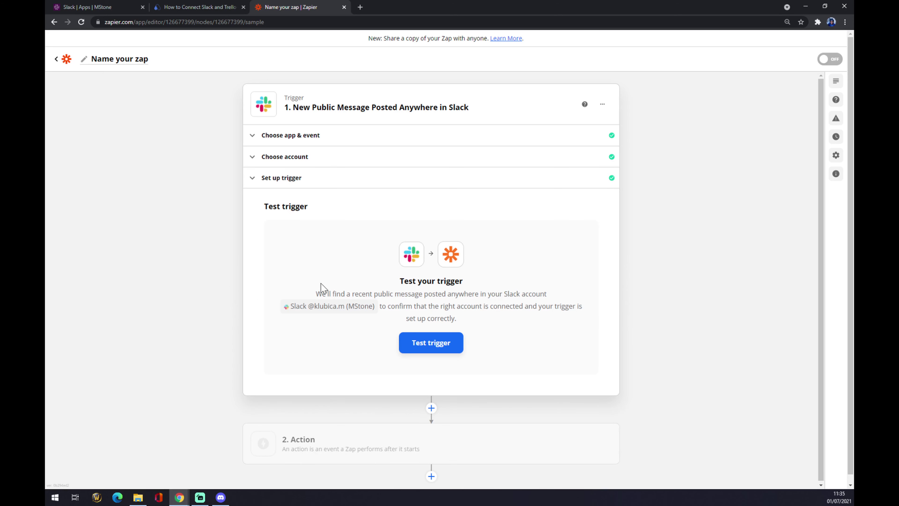
Open the zap's action step and set it to Create Card in Trello.
click(331, 441)
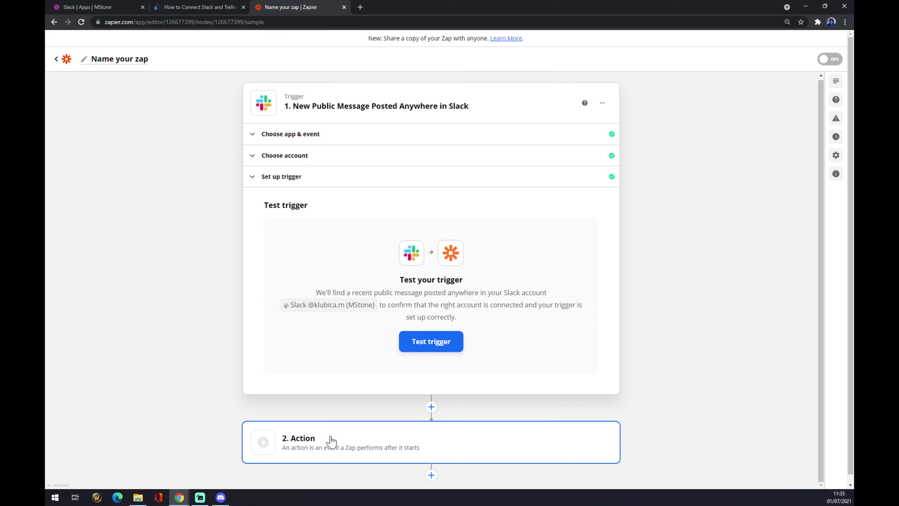
click(331, 441)
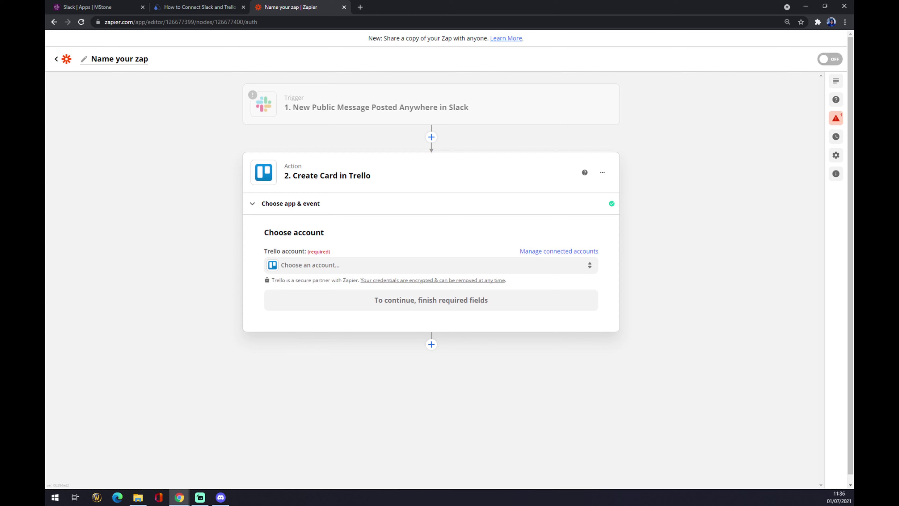